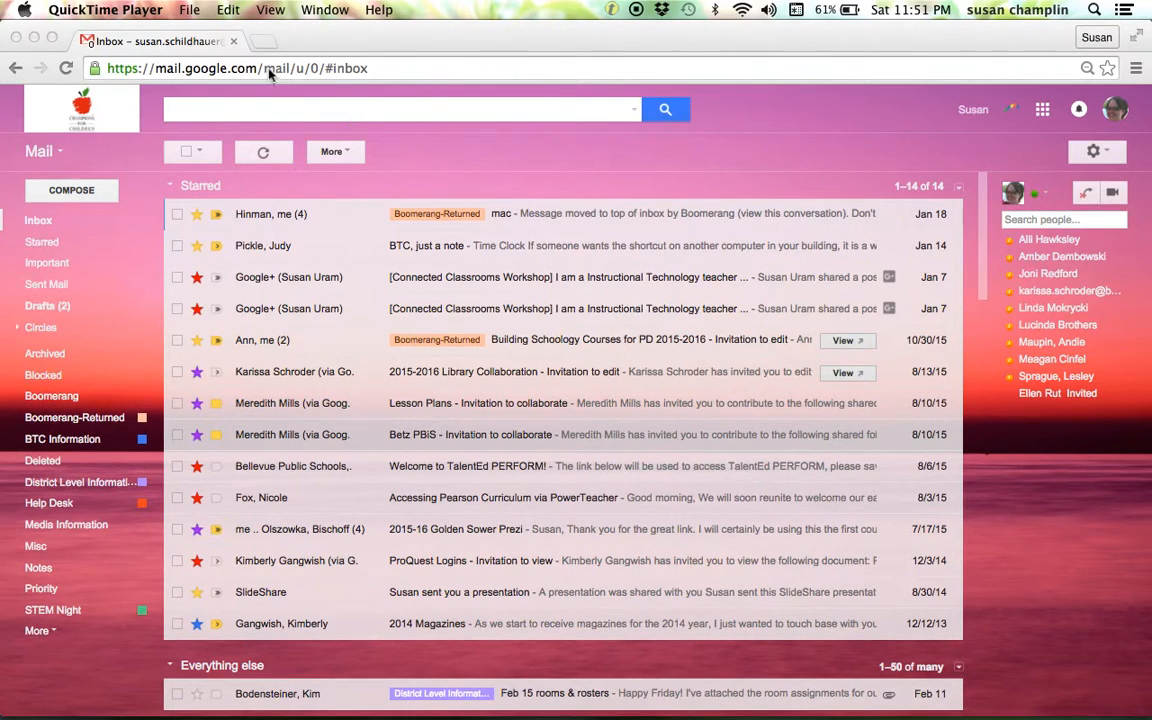
# Search Google in a new tab for "boomerang add on", open the Boomerang for Gmail site, and close the tab.
pyautogui.click(263, 41)
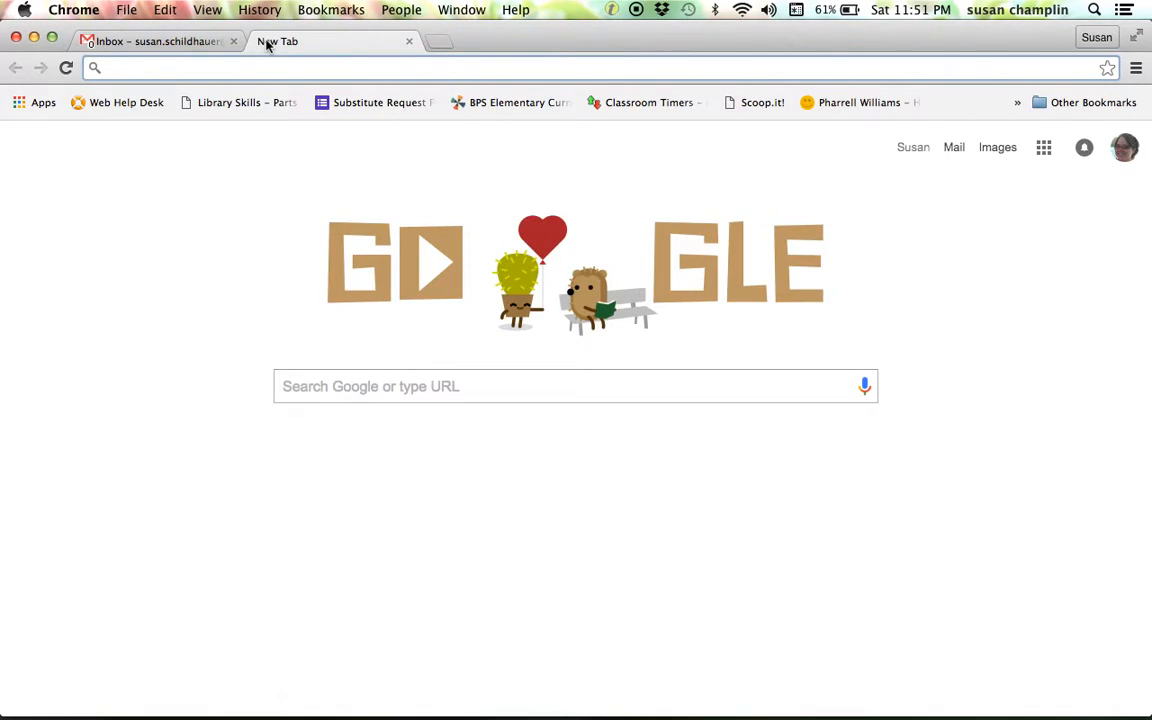
pyautogui.click(410, 387)
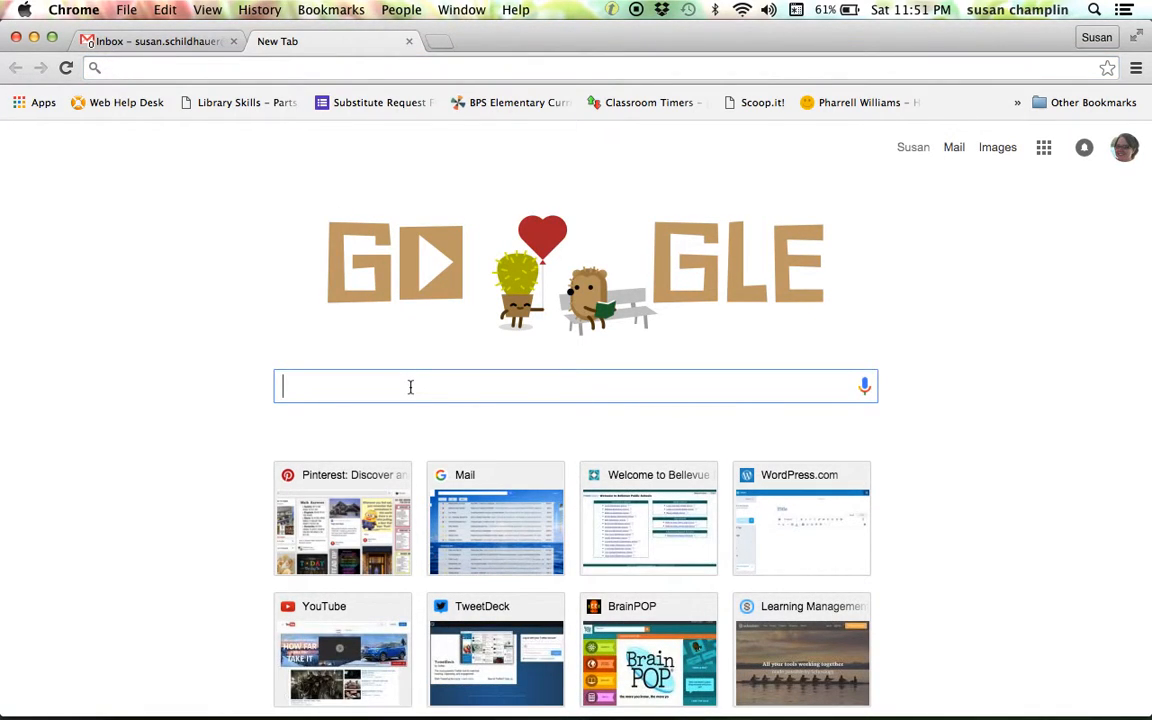
pyautogui.write('b')
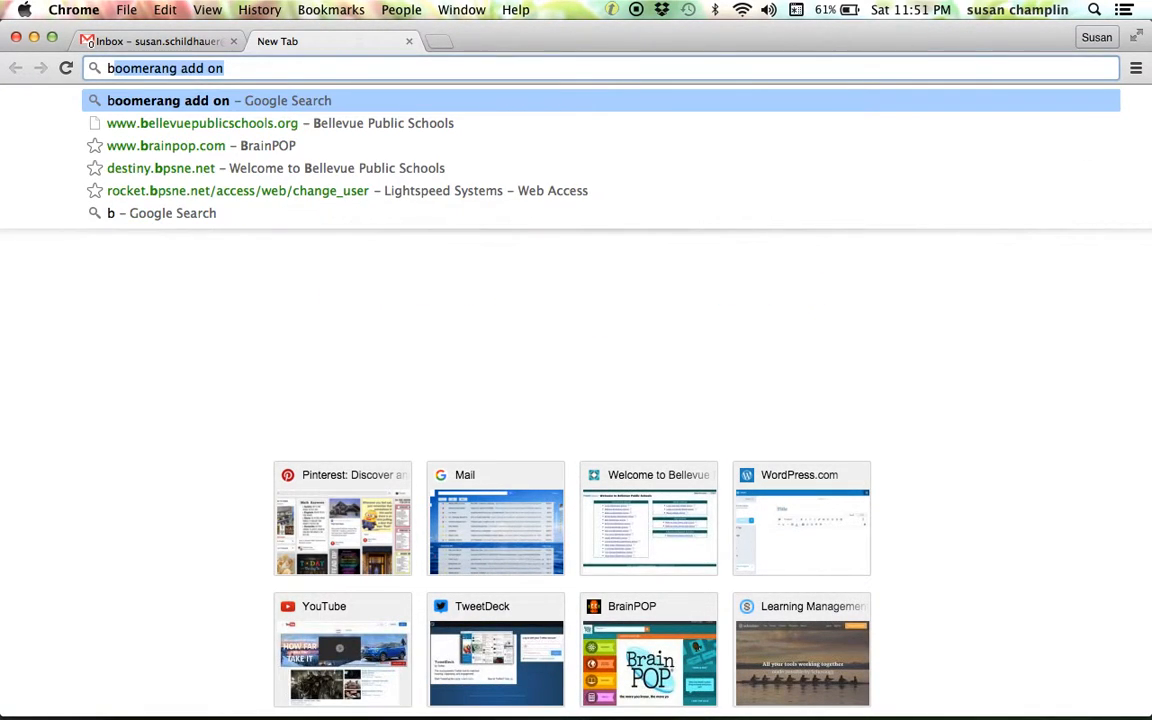
pyautogui.click(206, 104)
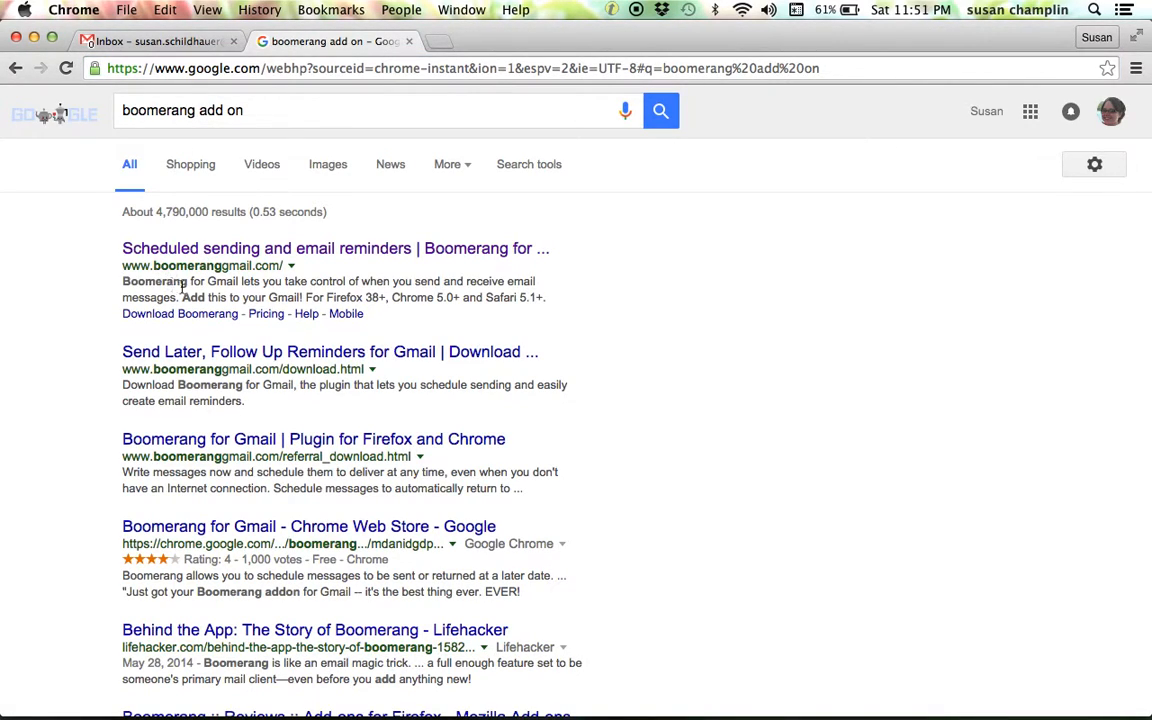
pyautogui.click(232, 247)
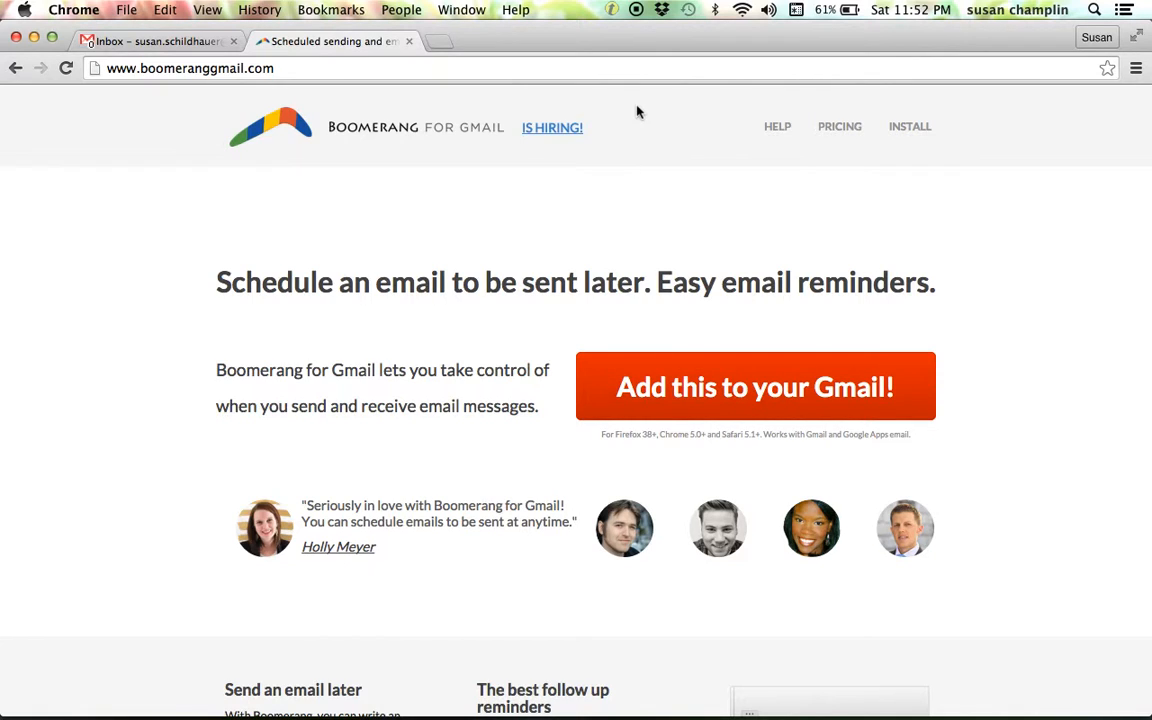
pyautogui.click(409, 41)
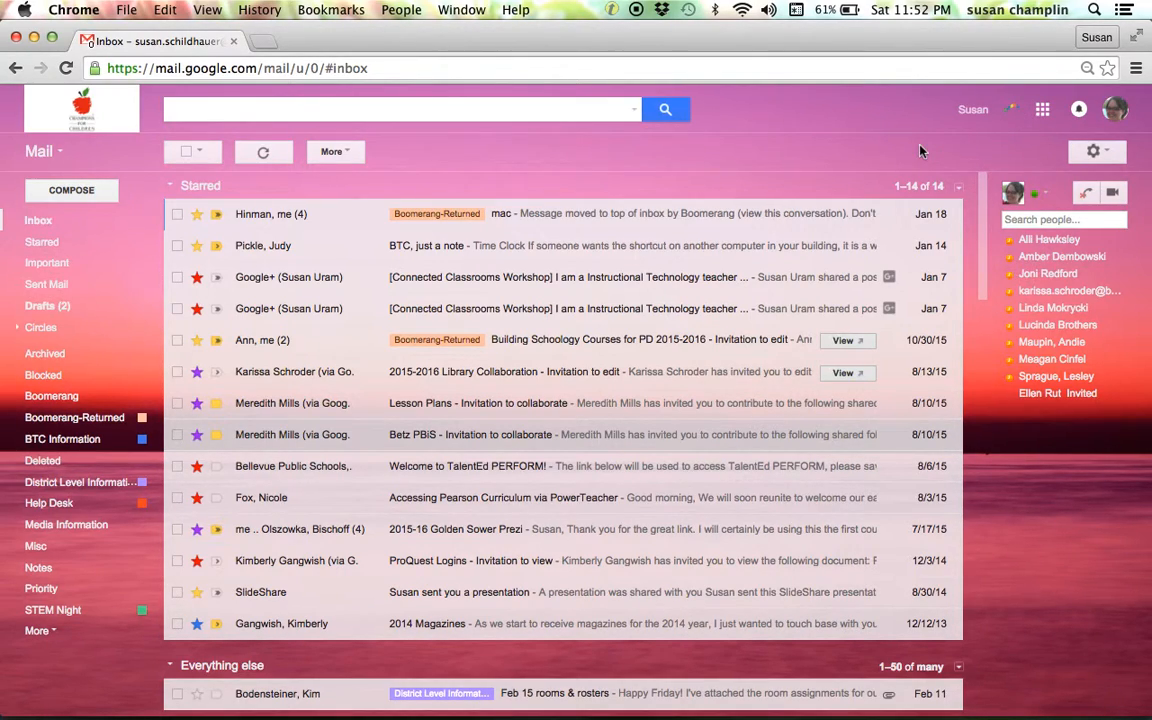
# Compose a new message to a contact with the subject "Book Fair".
pyautogui.click(86, 193)
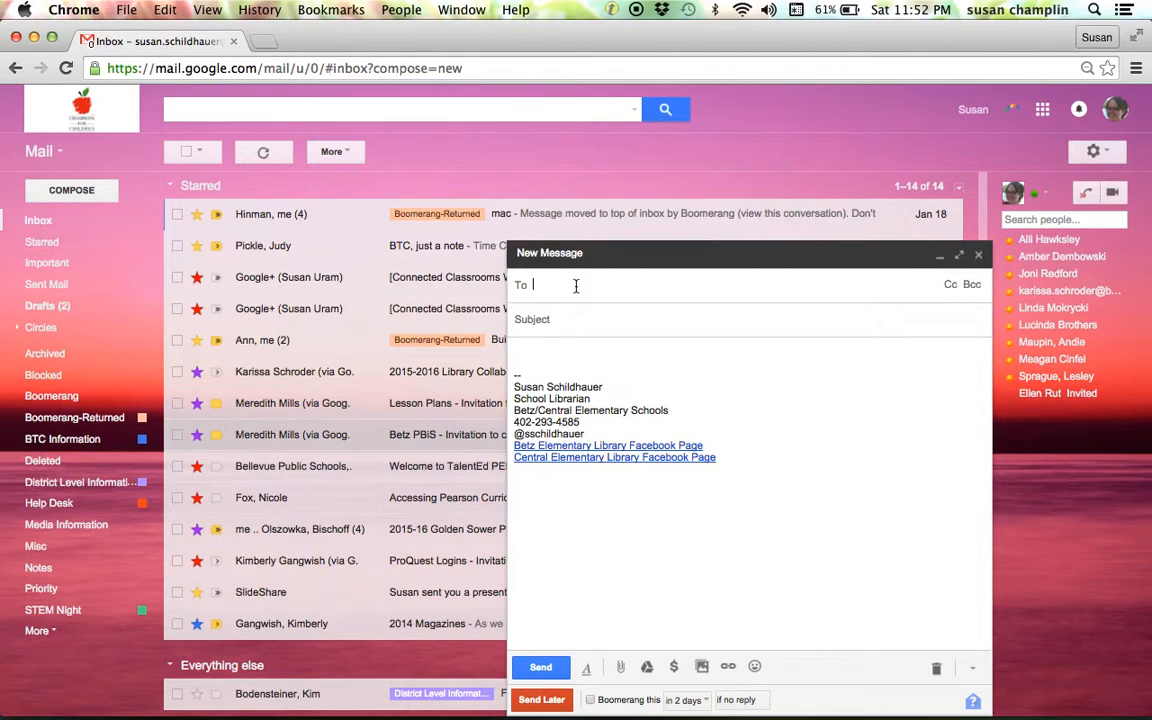
pyautogui.write('K')
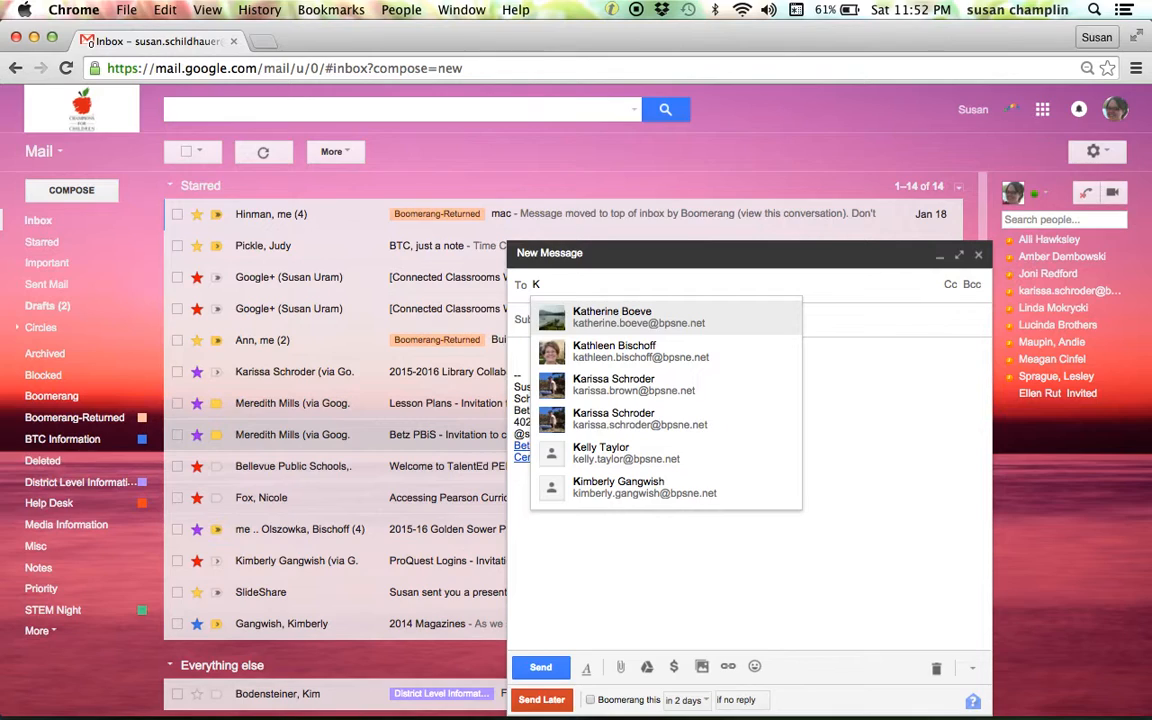
pyautogui.click(708, 320)
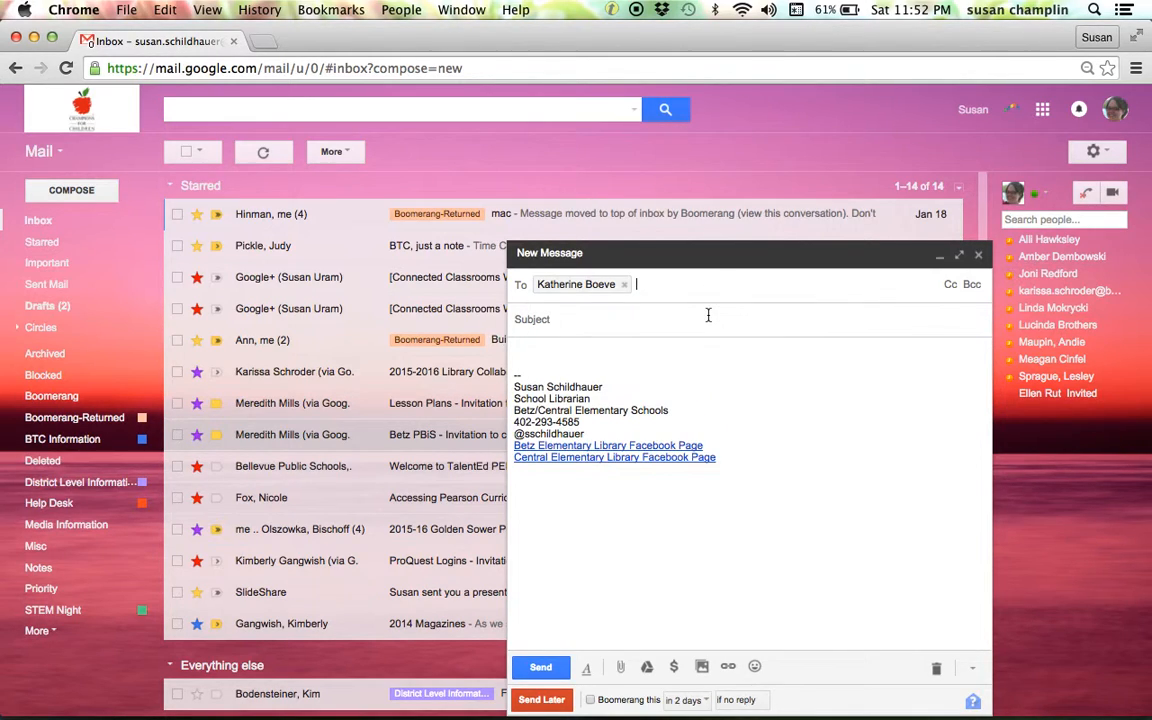
pyautogui.click(651, 336)
pyautogui.write('Book Fa')
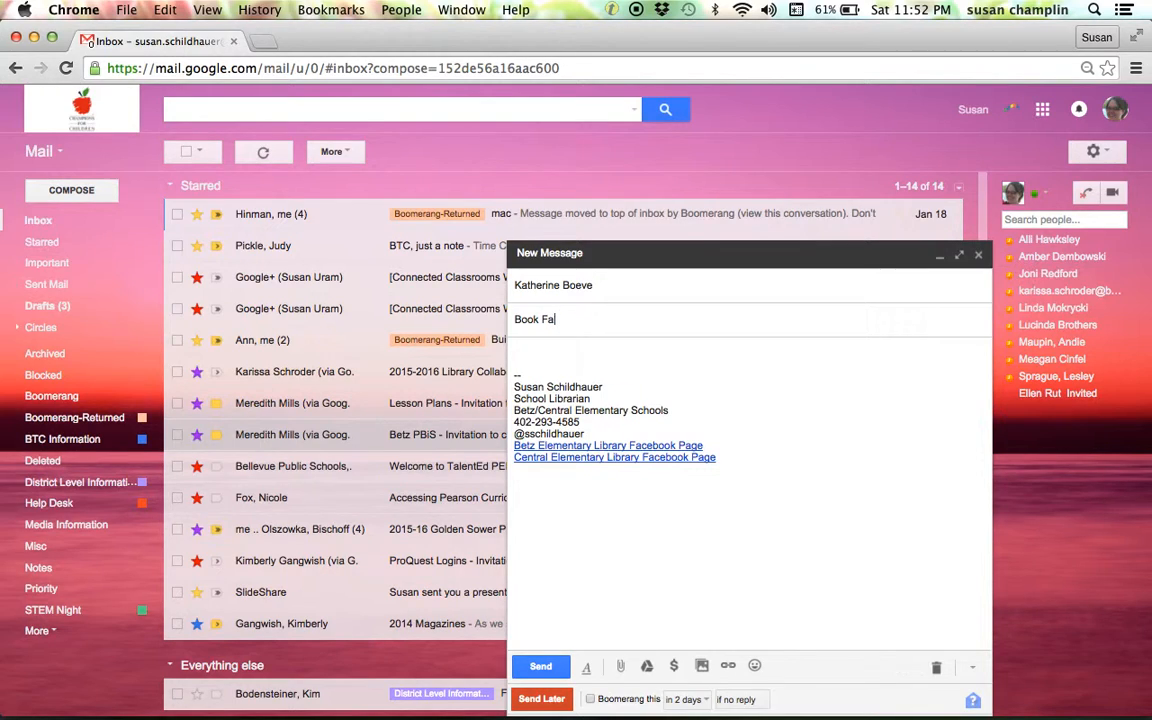
pyautogui.write('ir')
# Write the body "Can we meet sometime this week to talk about book fair?".
pyautogui.click(560, 348)
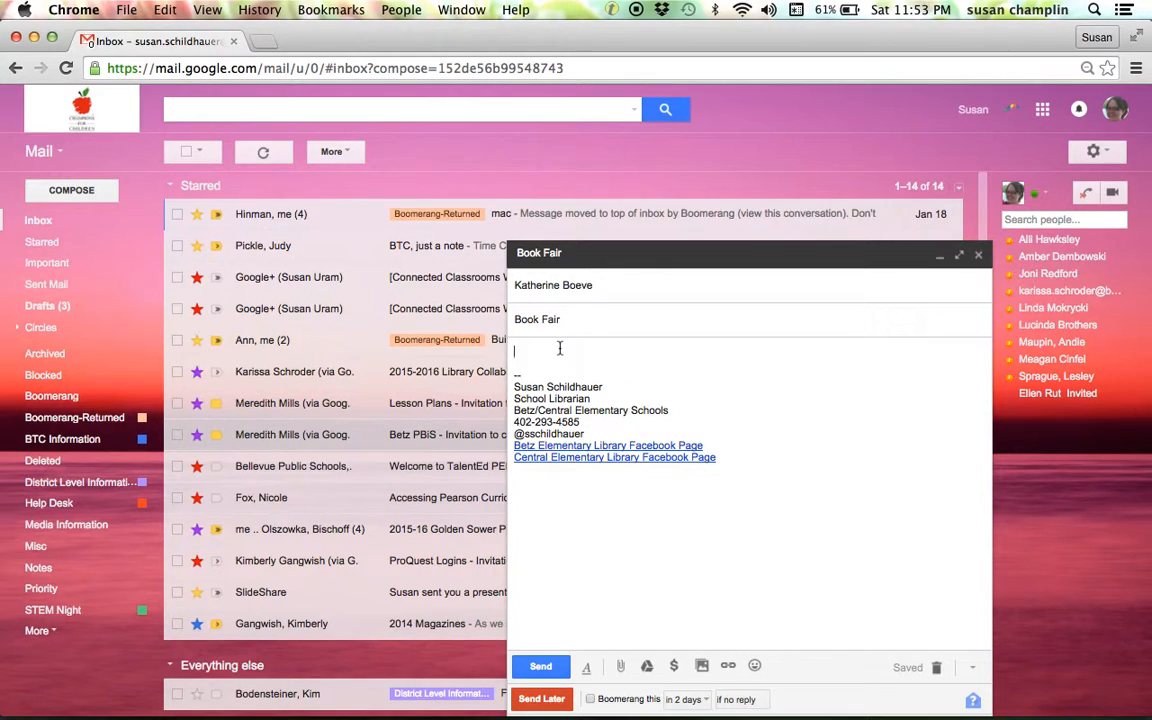
pyautogui.write('Can we meet sometie')
pyautogui.press('BackSpace')
pyautogui.write('me this week ')
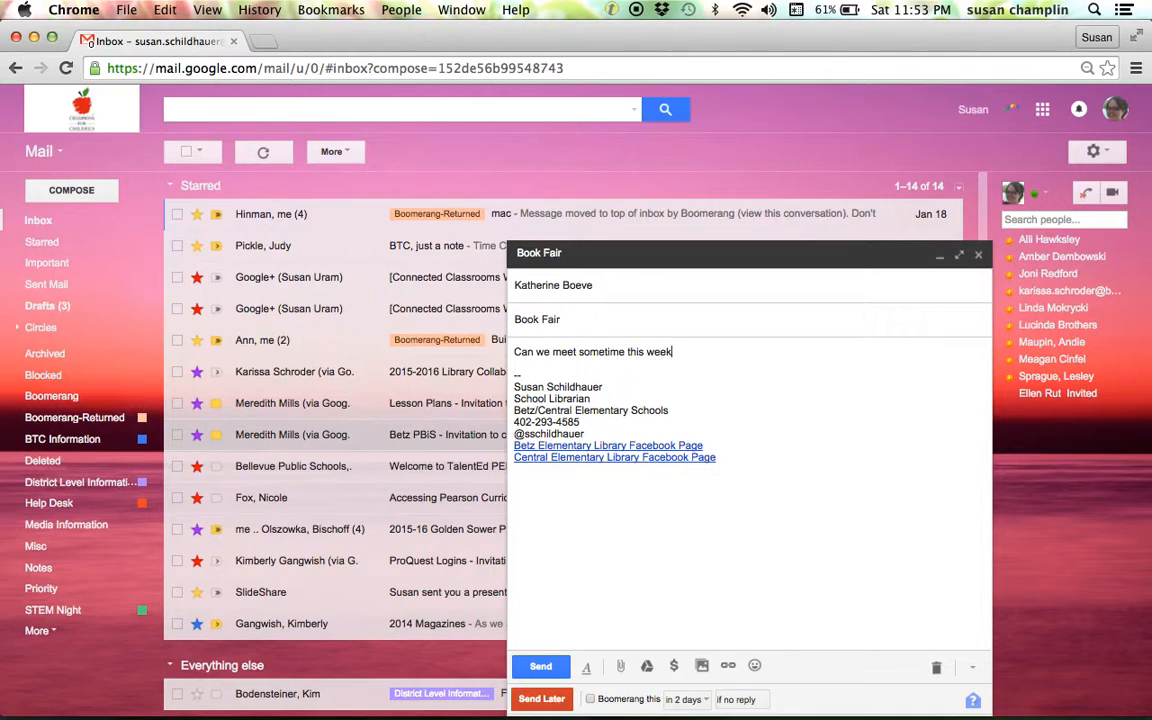
pyautogui.write('to talk about book fair?')
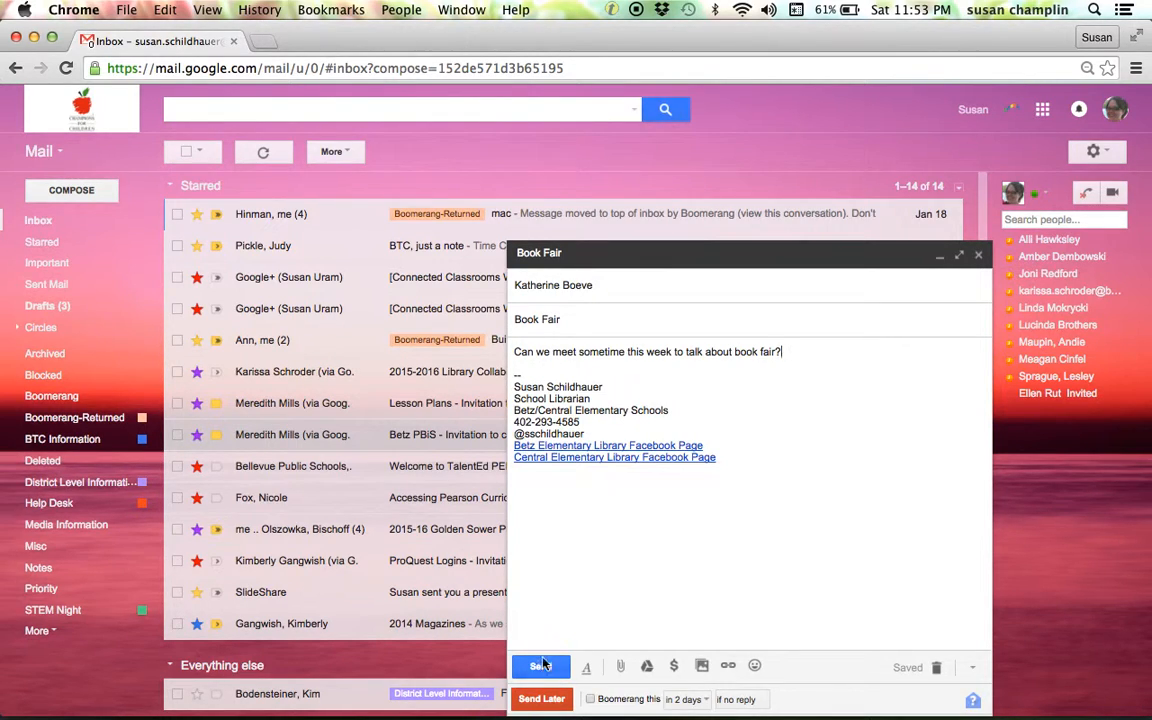
# Schedule the message with Send Later to go out in 2 weeks.
pyautogui.click(539, 700)
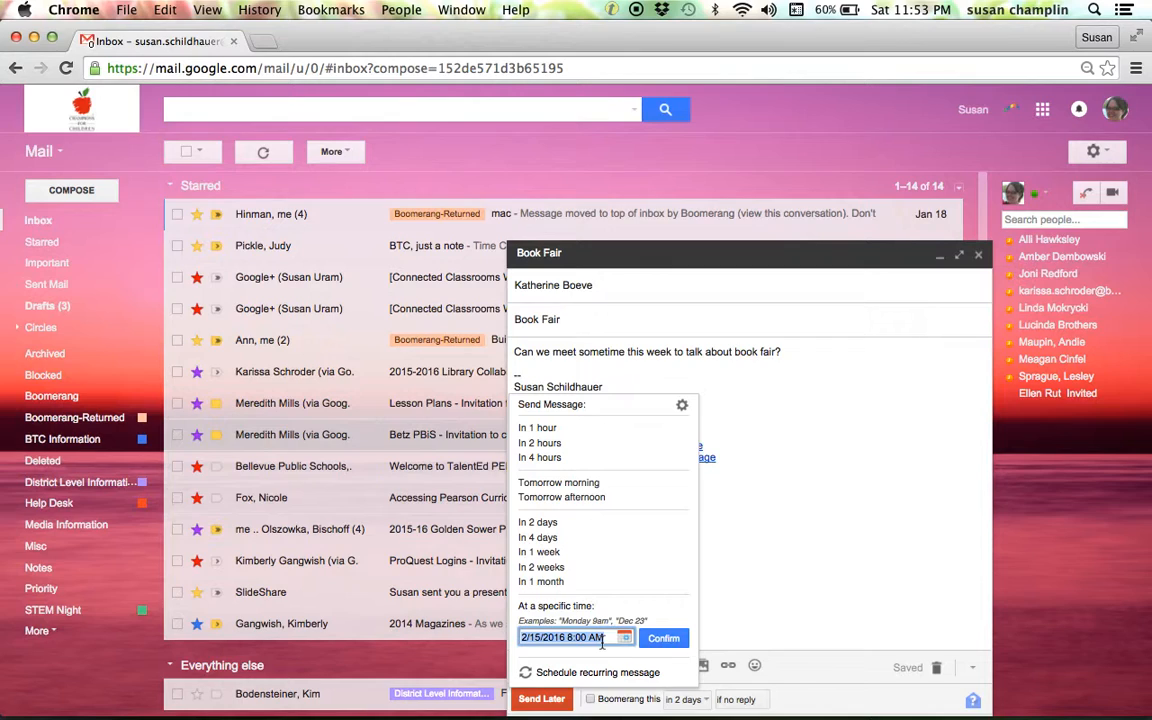
pyautogui.click(566, 570)
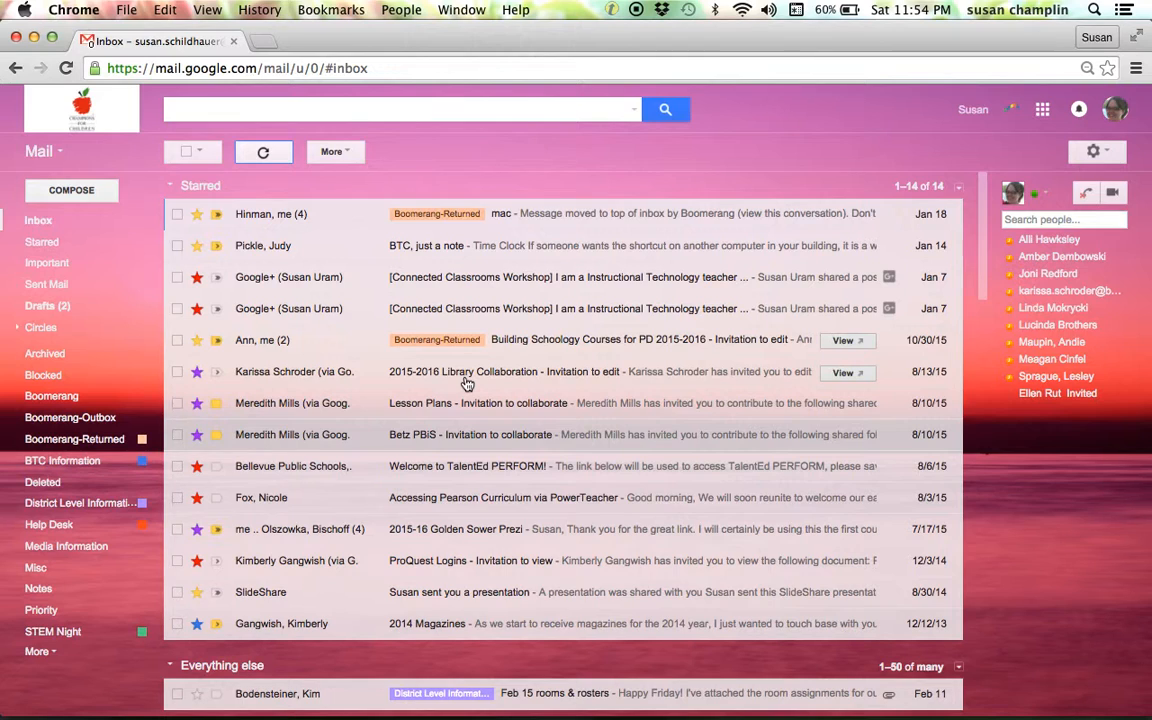
# Scroll the inbox and open the "Feb 15 PD event" email.
pyautogui.scroll(1, 465, 487)
pyautogui.scroll(-8, 399, 450)
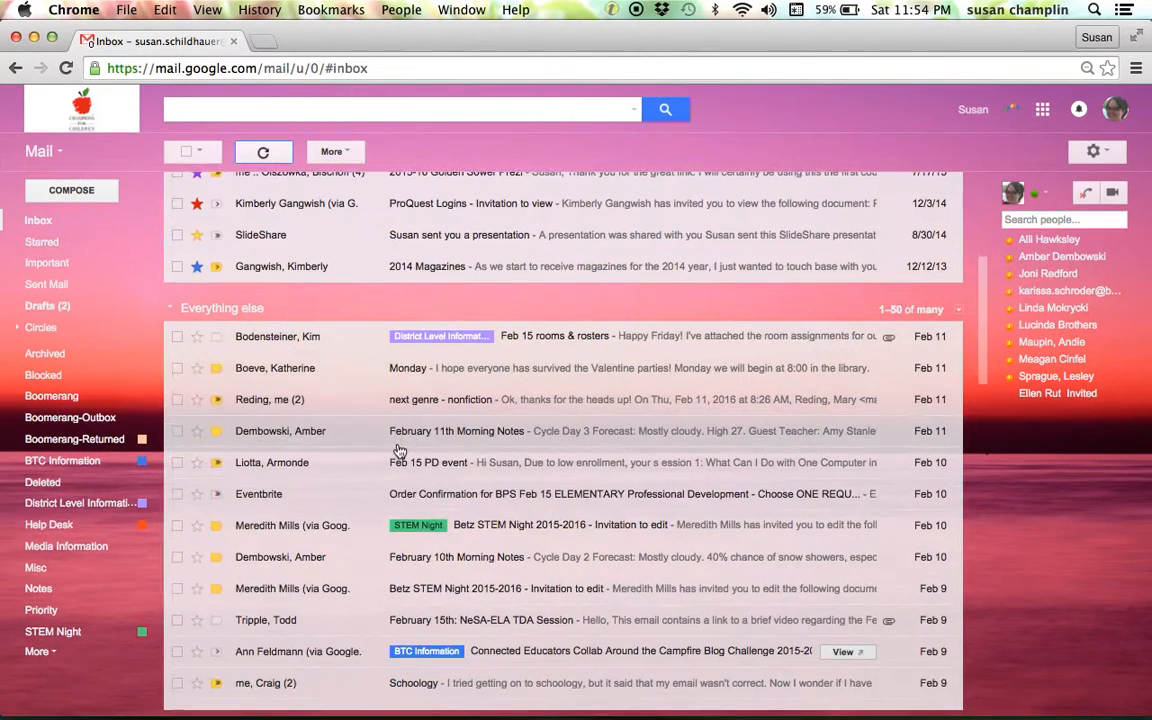
pyautogui.scroll(-2, 399, 450)
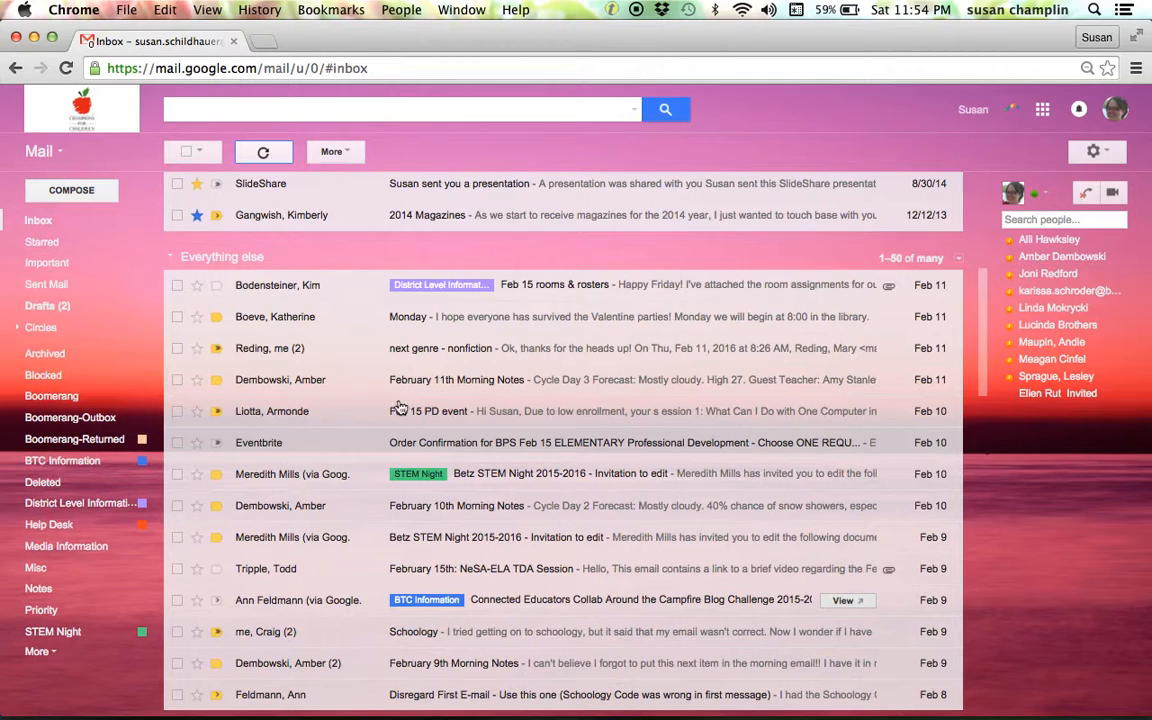
pyautogui.click(452, 416)
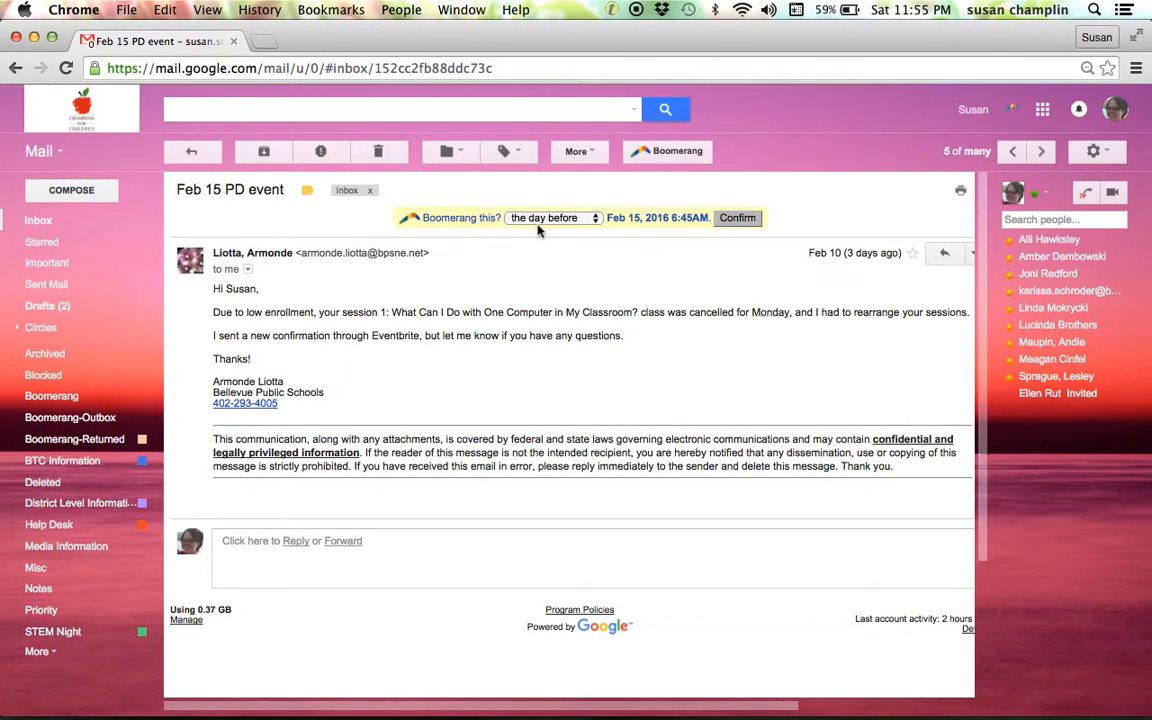
# Examine the Boomerang reminder options for this email.
pyautogui.click(597, 220)
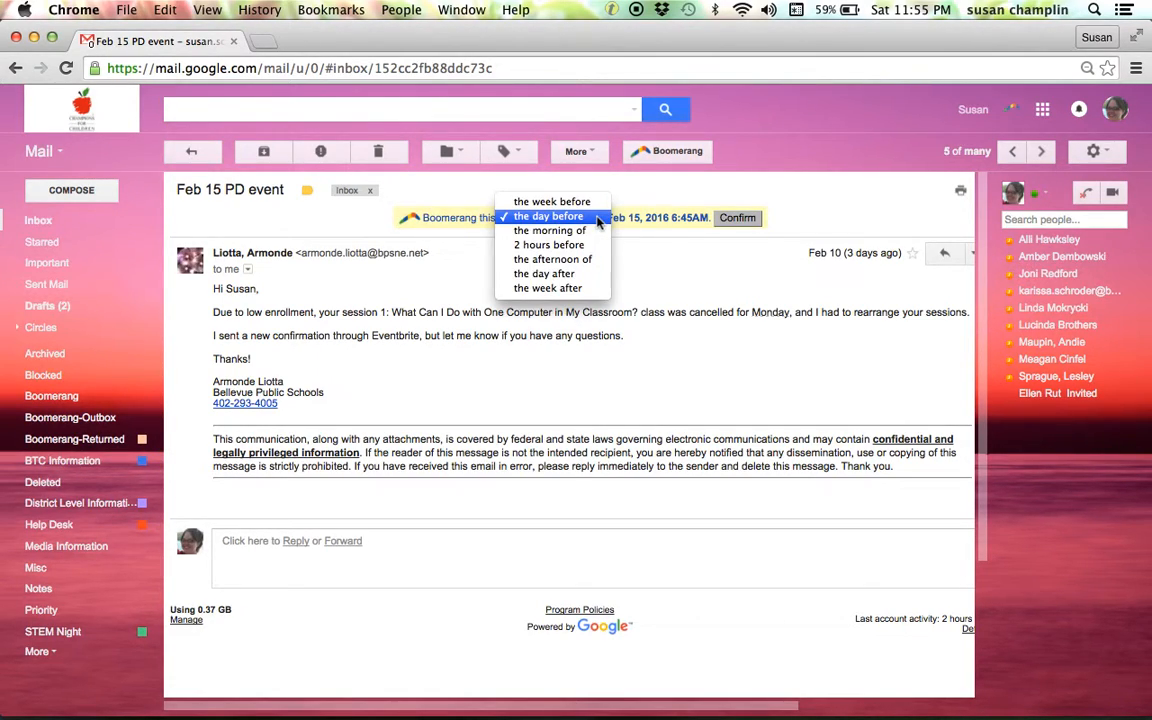
pyautogui.click(656, 291)
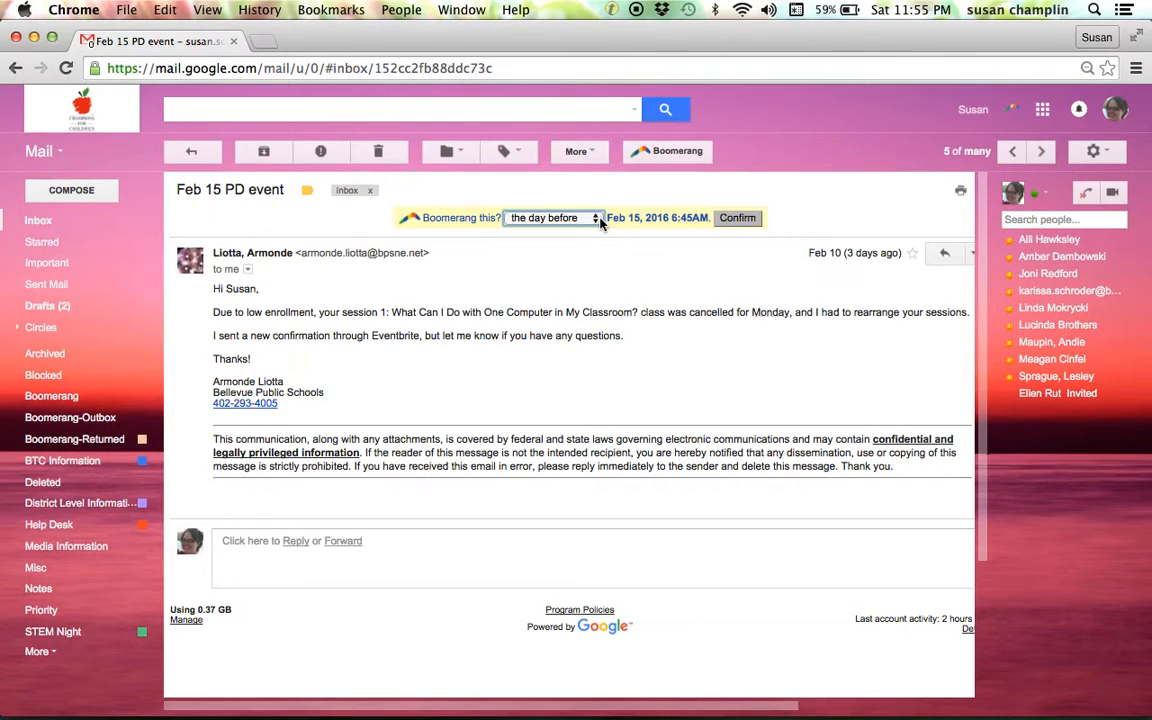
pyautogui.click(680, 152)
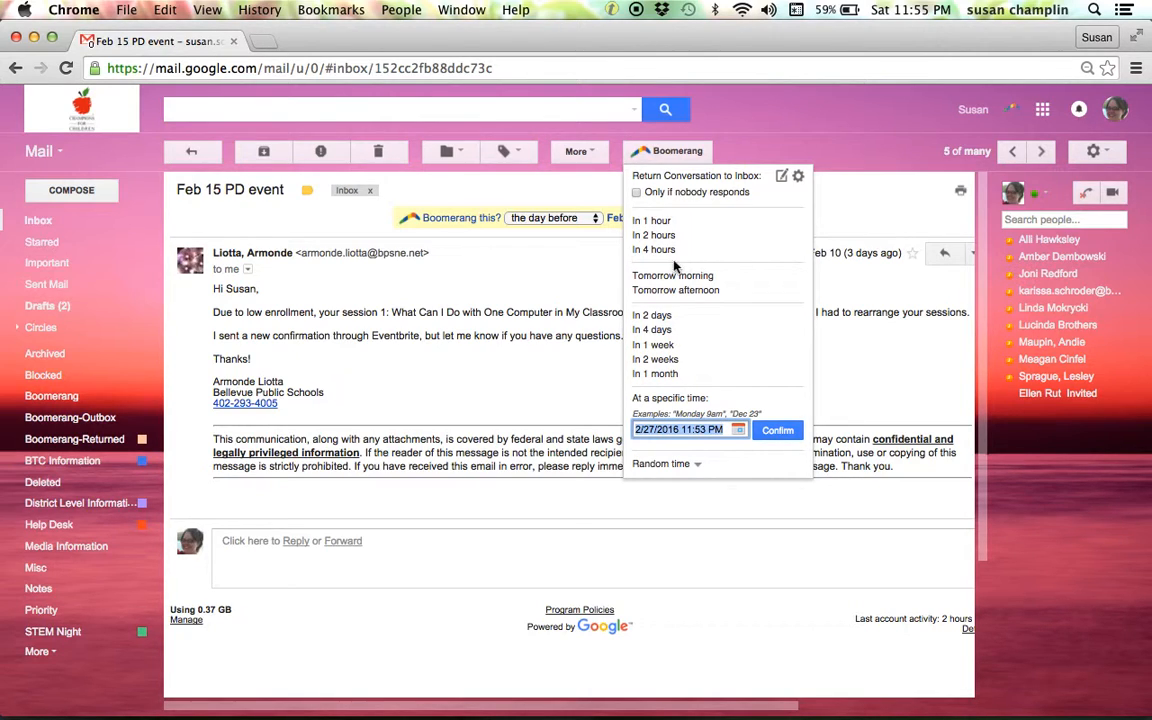
pyautogui.click(562, 265)
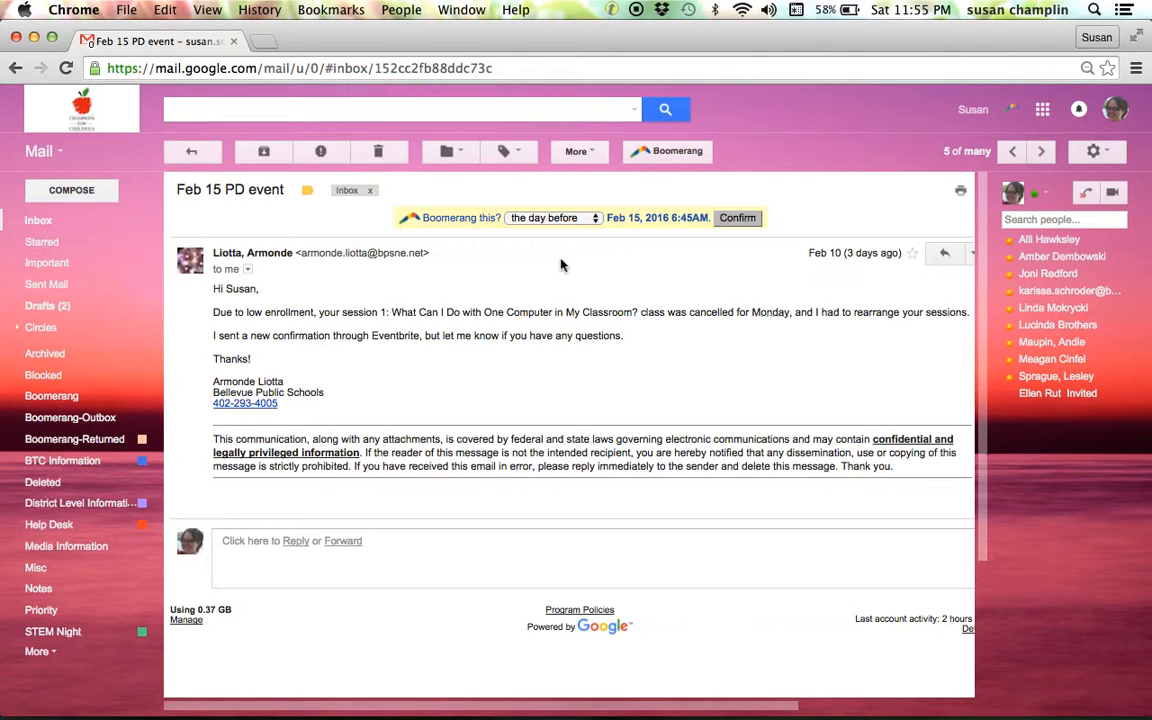
# Return to the inbox and open the Labs section of Gmail settings to review the enabled labs.
pyautogui.click(48, 221)
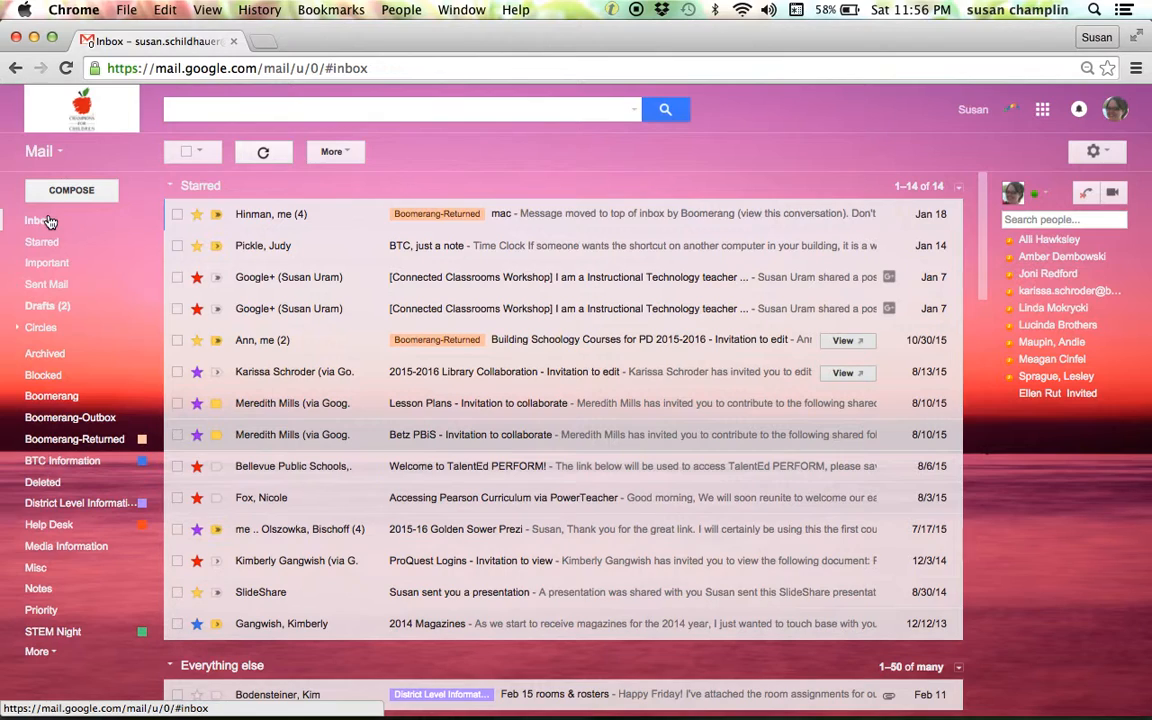
pyautogui.click(1096, 152)
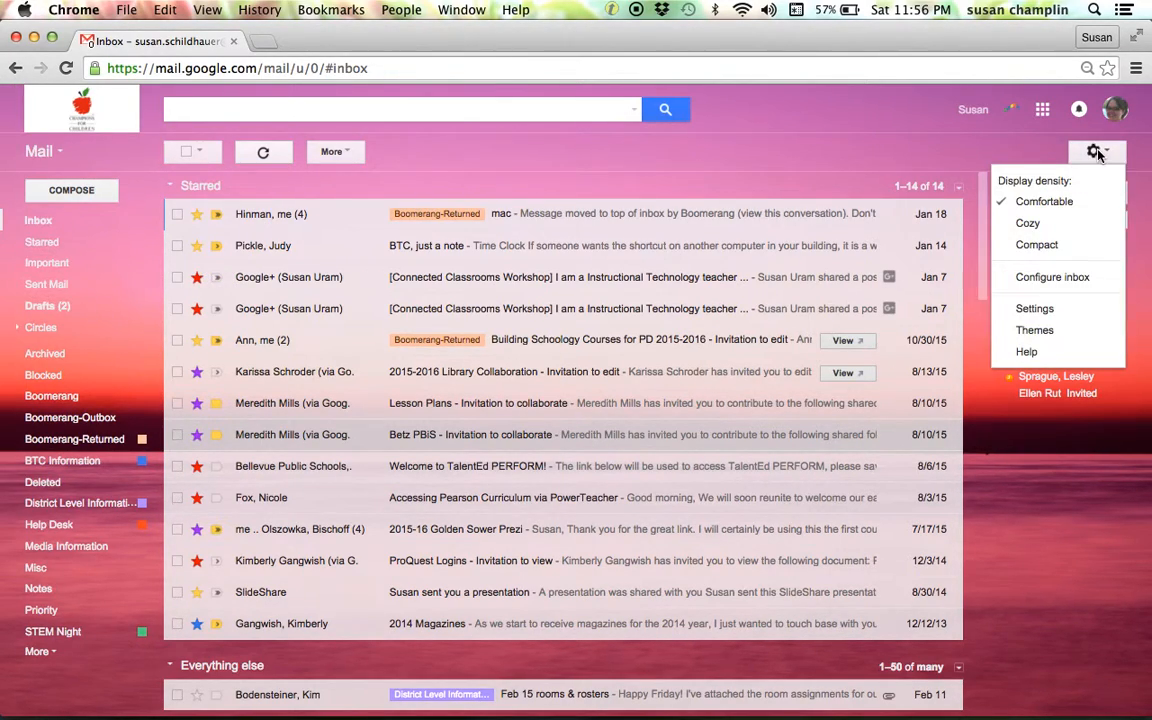
pyautogui.click(1070, 312)
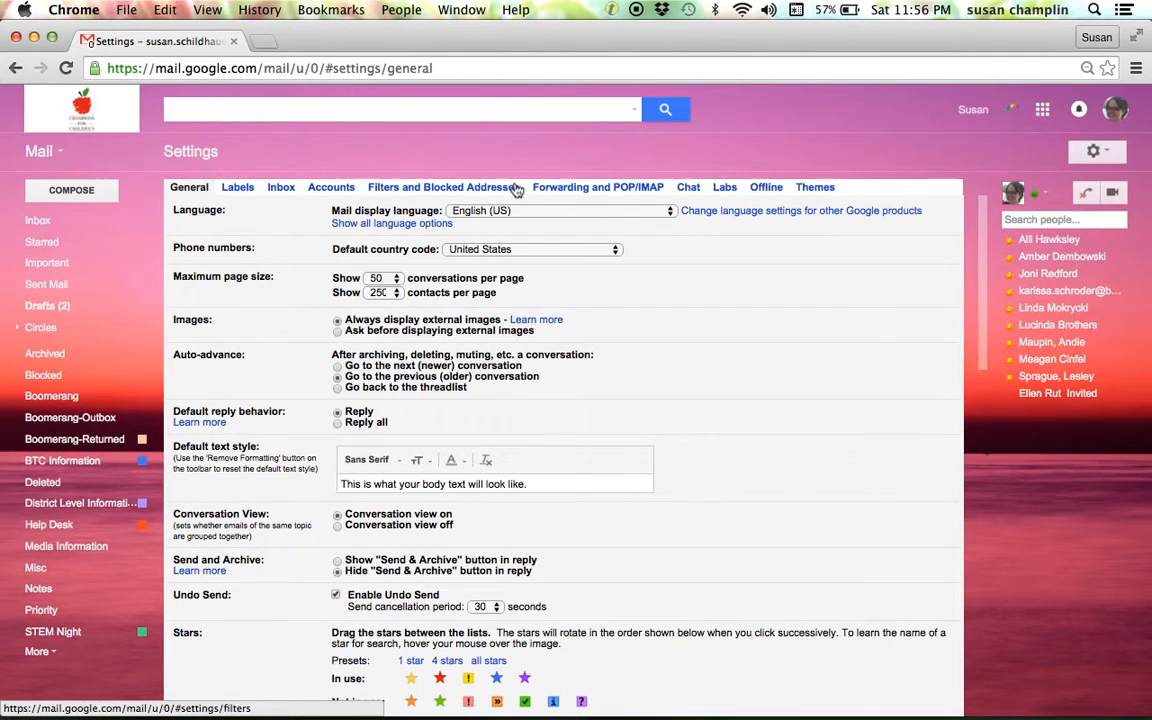
pyautogui.click(726, 189)
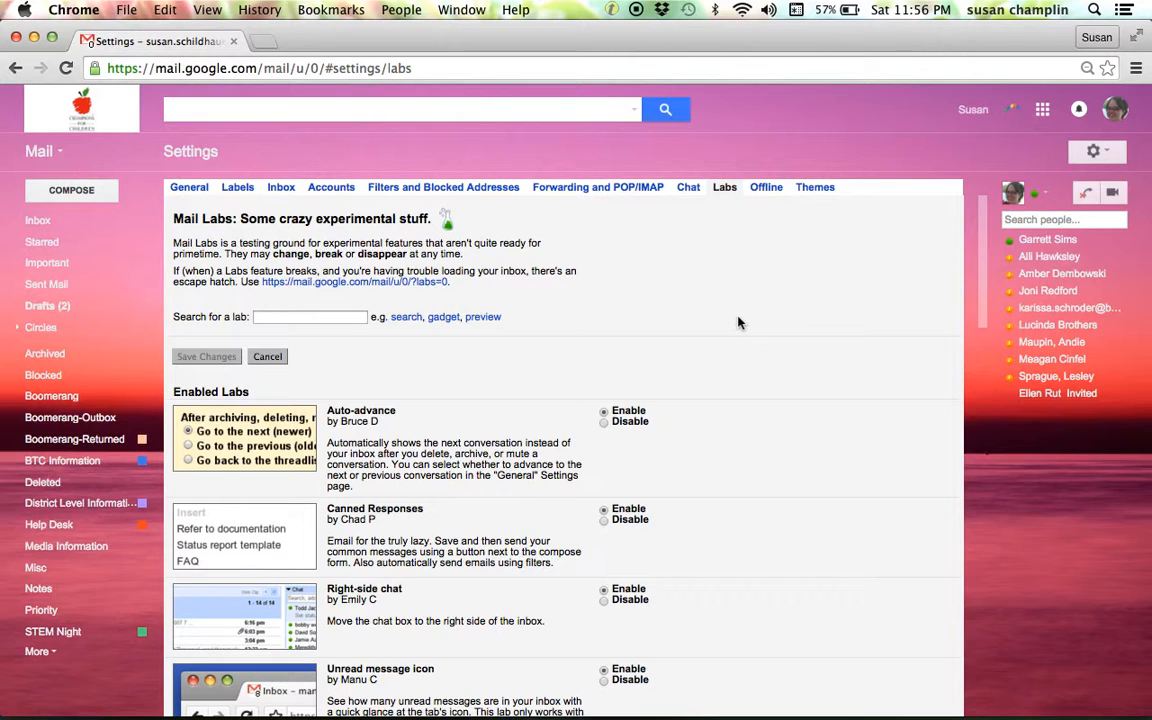
pyautogui.scroll(-3, 773, 517)
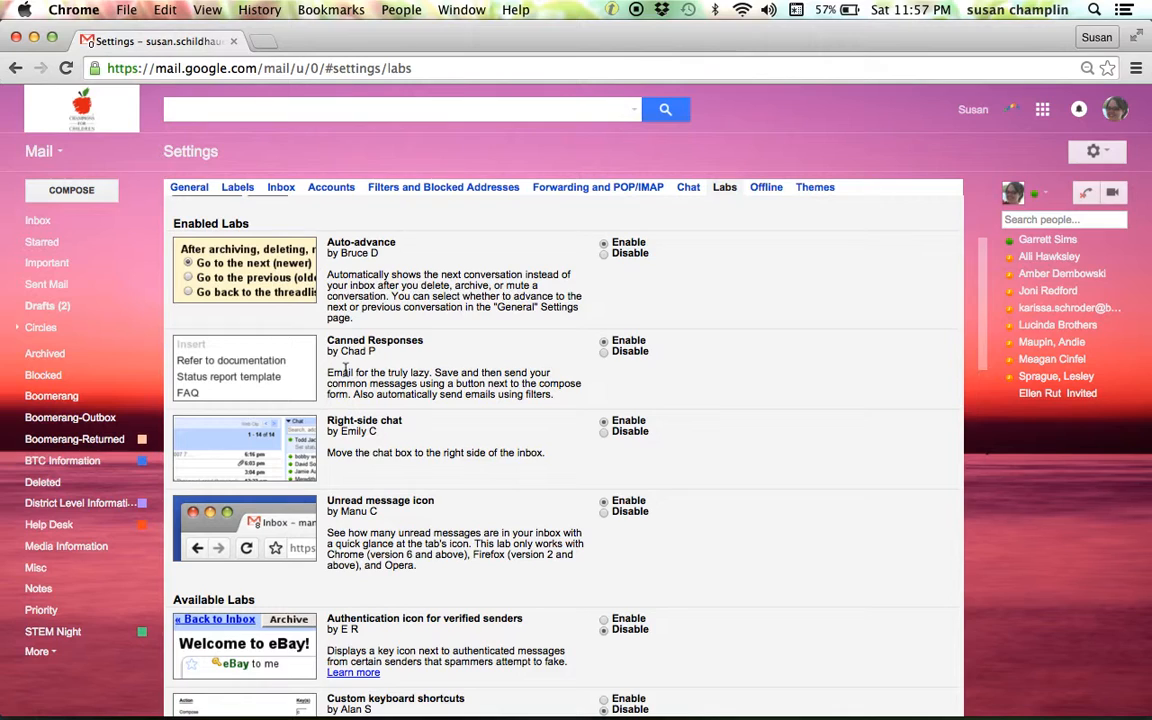
# Compose a new message, insert the "Overdue Notice" canned response, and close the draft.
pyautogui.click(58, 222)
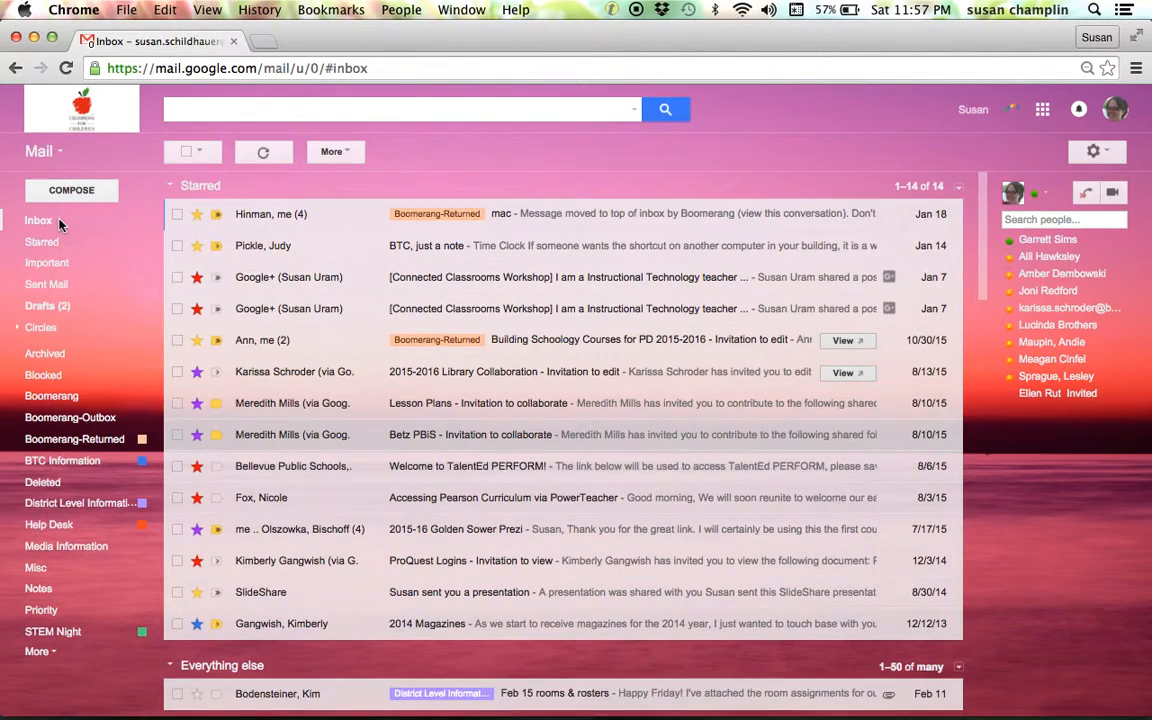
pyautogui.click(70, 192)
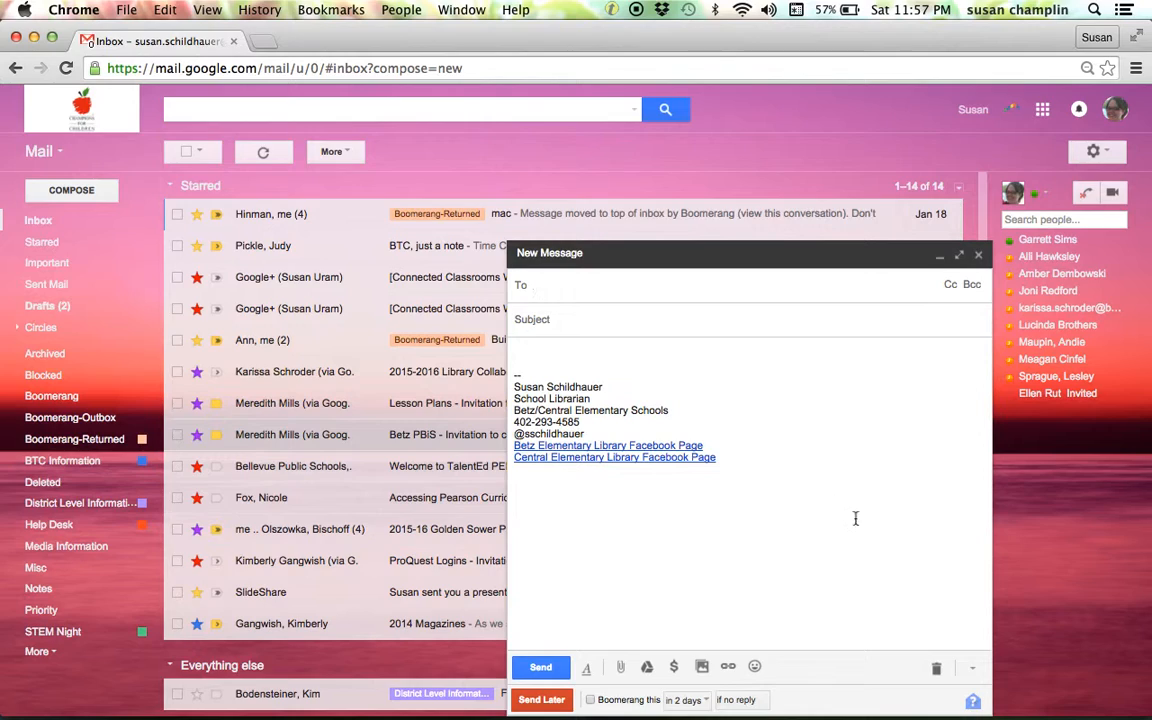
pyautogui.click(973, 674)
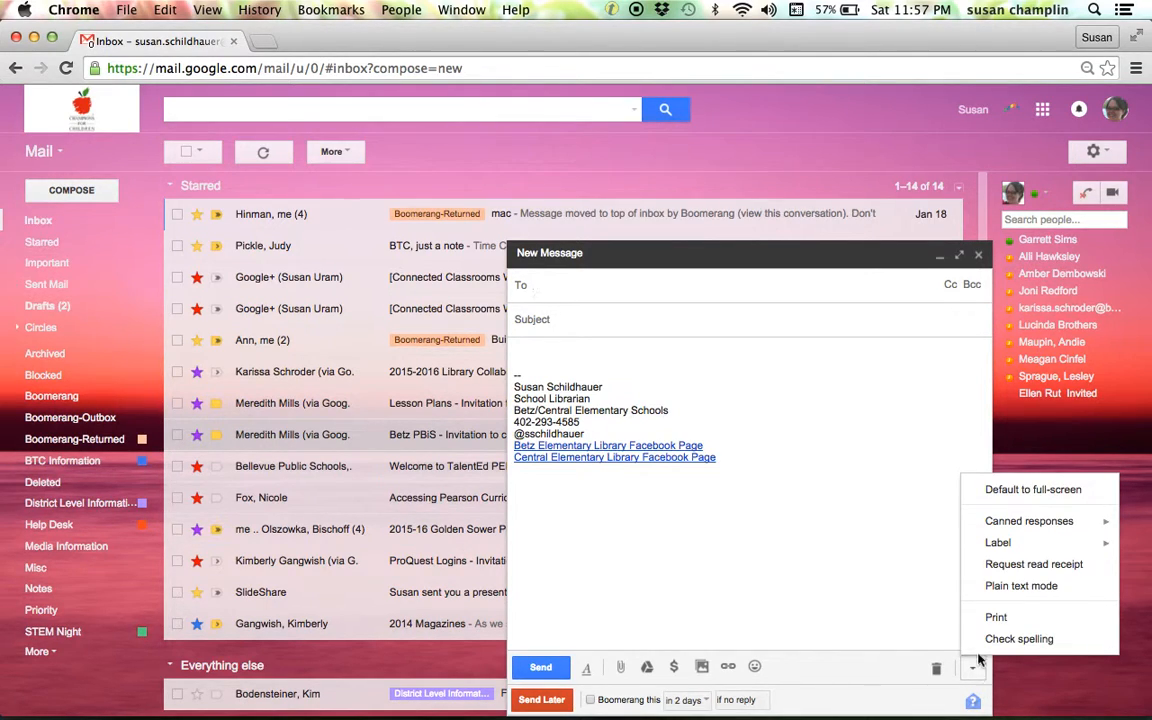
pyautogui.moveTo(1022, 524)
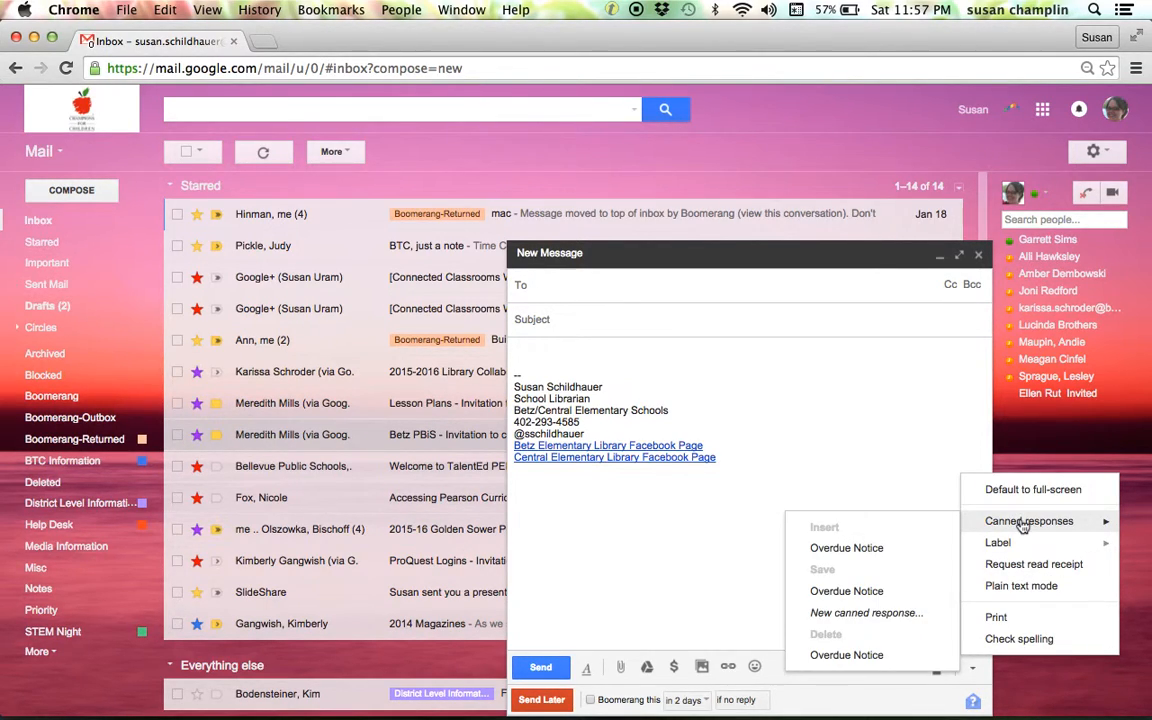
pyautogui.click(861, 553)
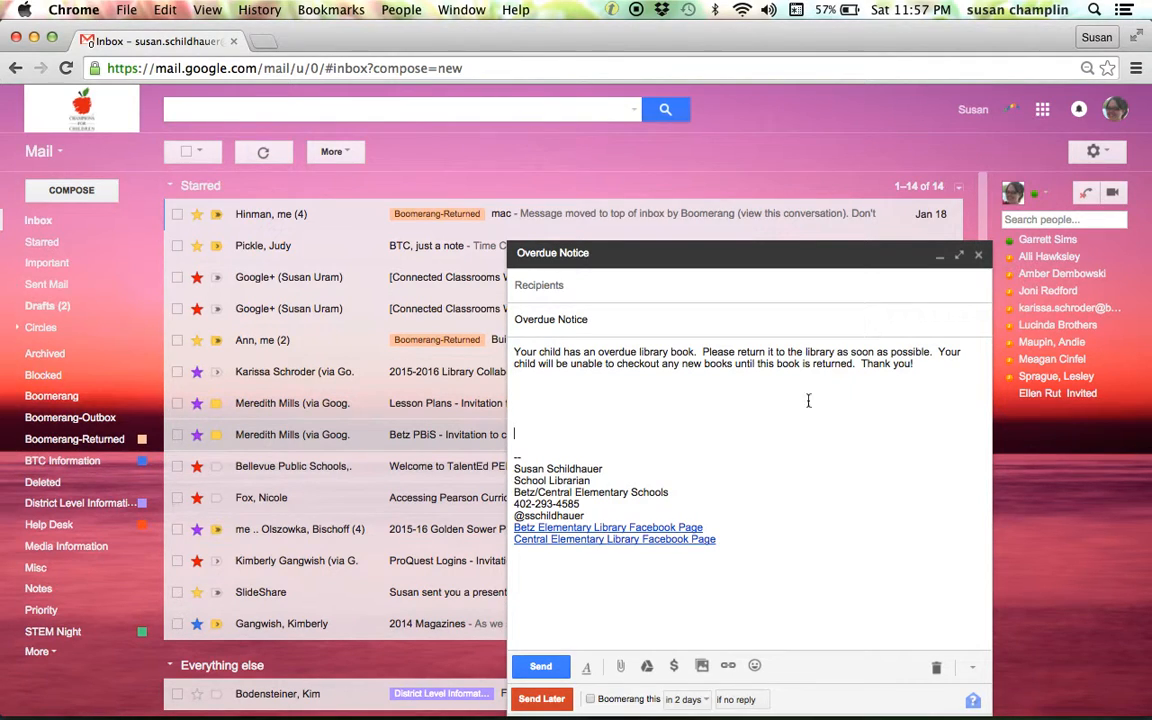
pyautogui.click(522, 391)
pyautogui.click(610, 286)
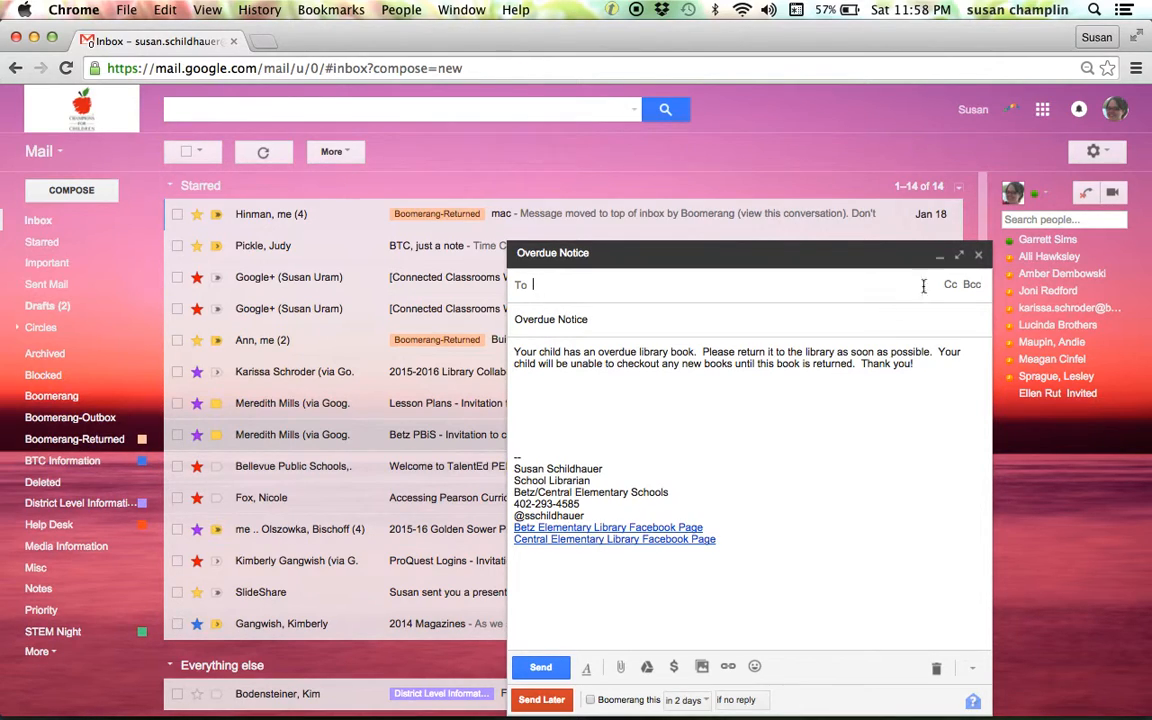
pyautogui.click(978, 254)
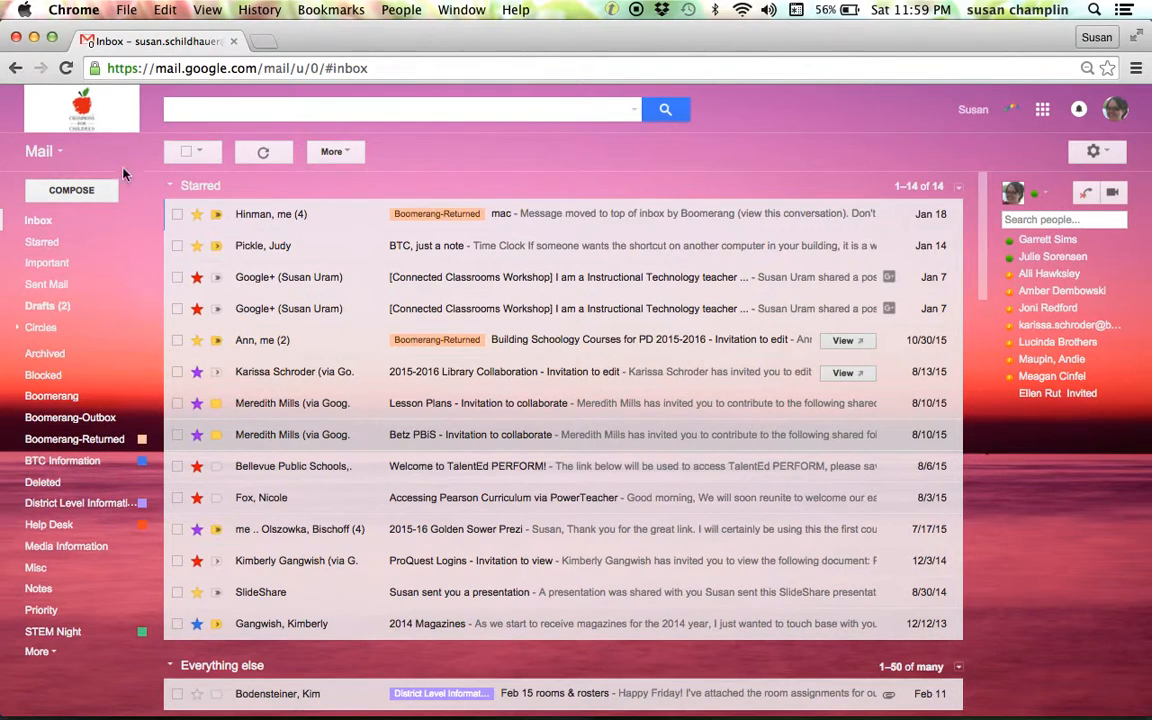
# Compose a new message, enable Request read receipt, and close the message.
pyautogui.click(86, 193)
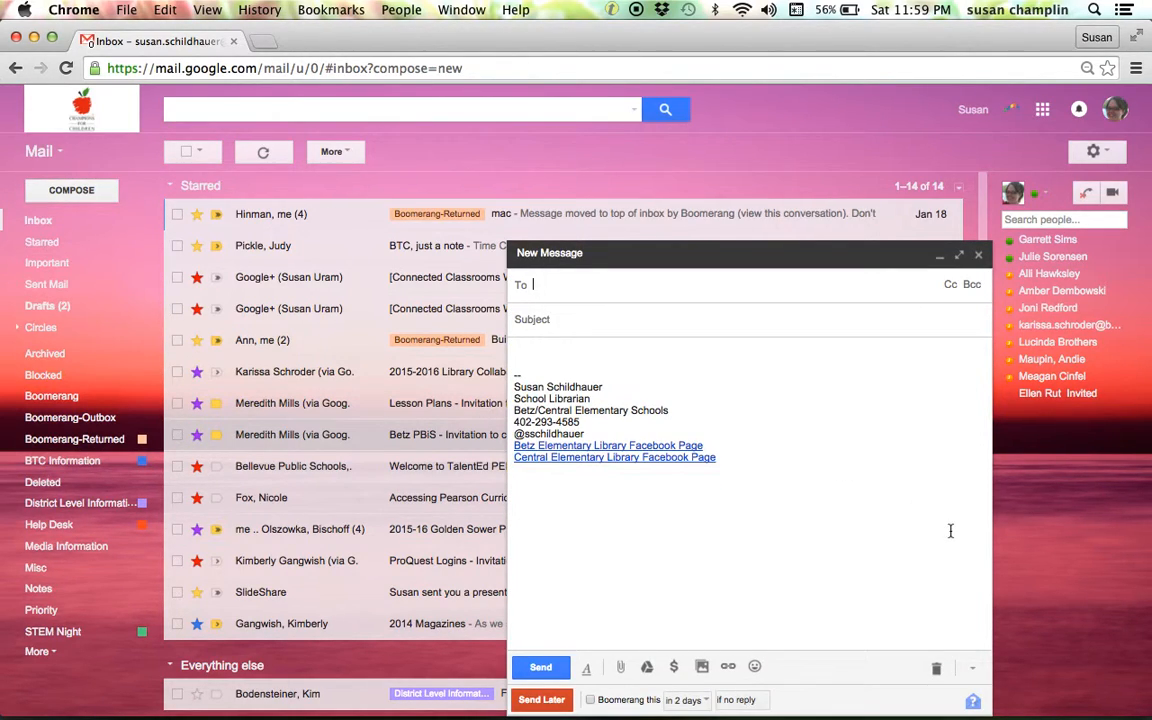
pyautogui.click(971, 670)
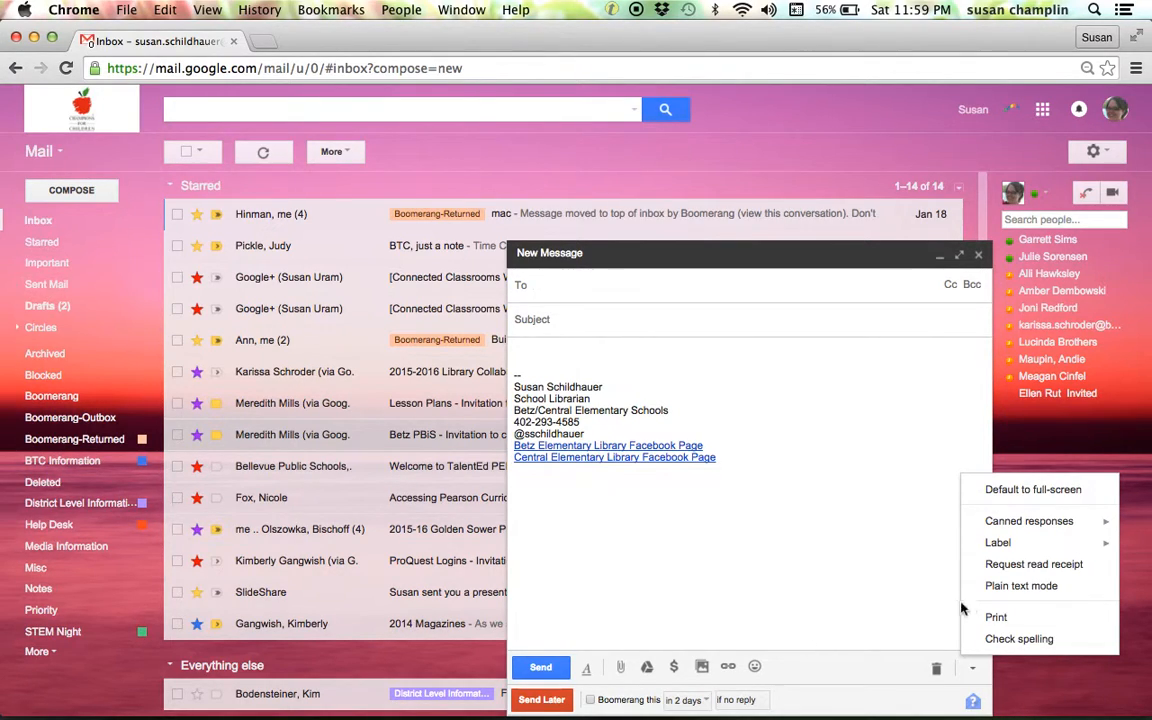
pyautogui.click(1066, 568)
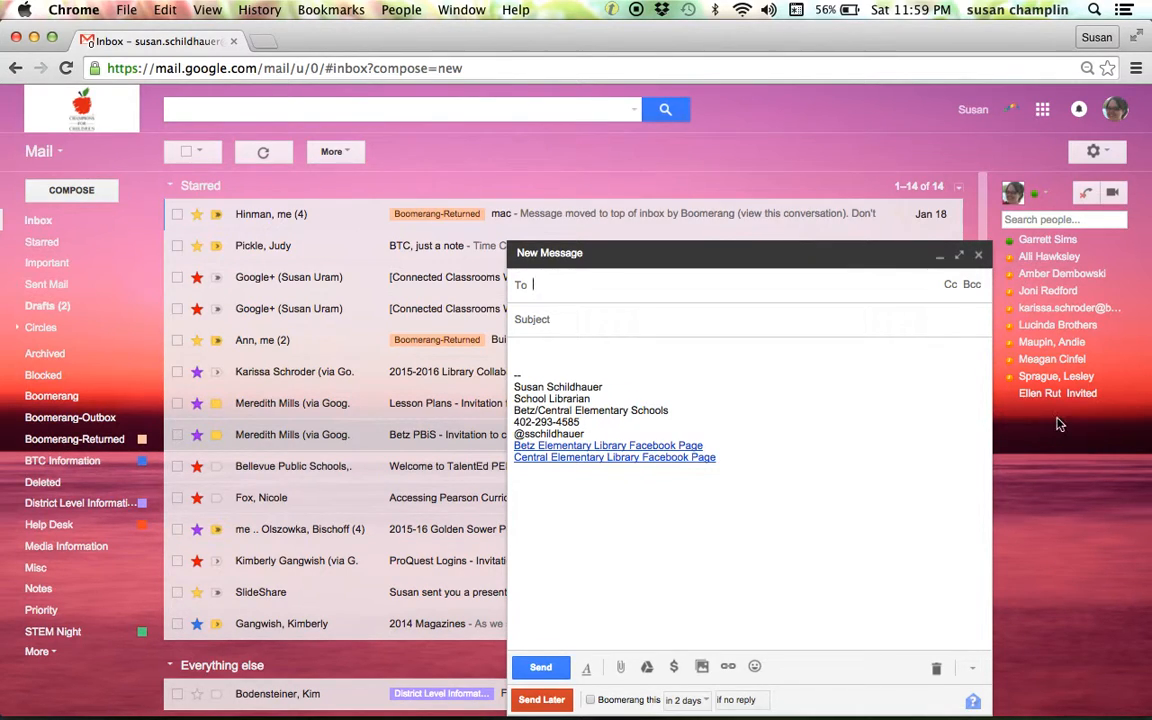
pyautogui.click(980, 256)
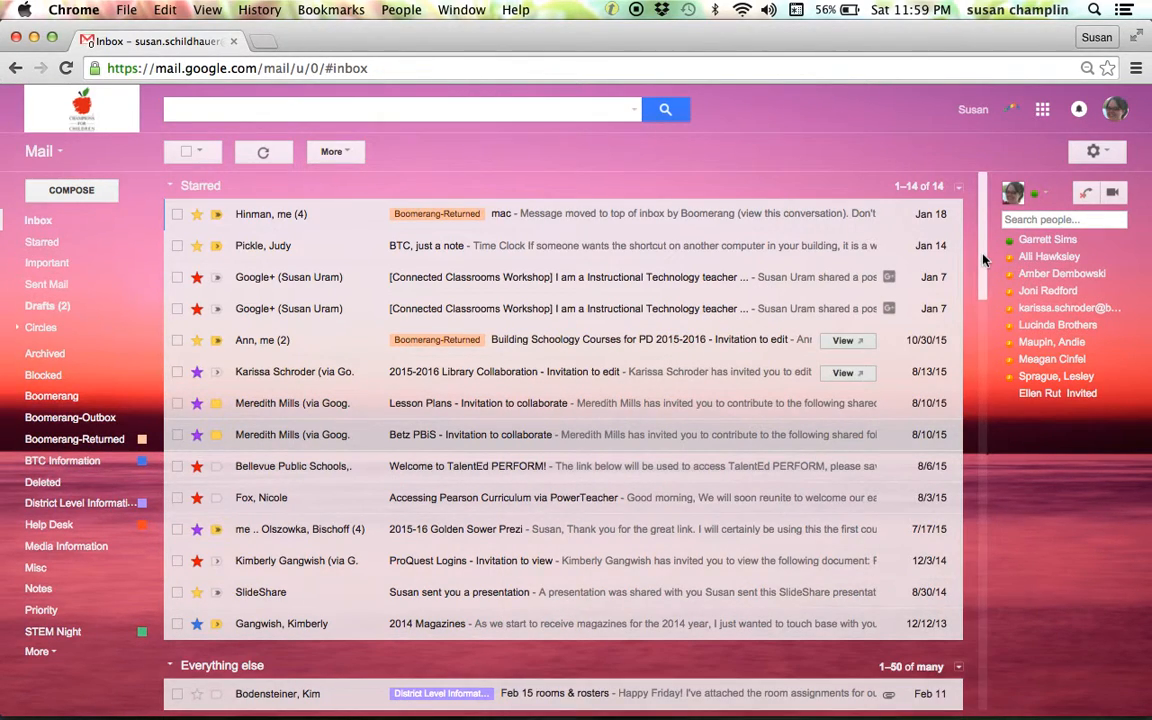